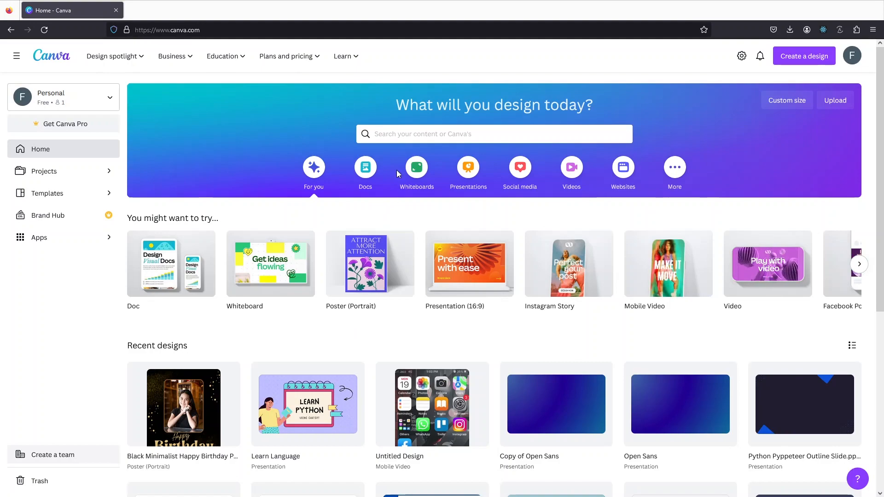
# Search Canva's templates for 'hiring poster', correcting the 'psoter' typo.
pyautogui.click(417, 141)
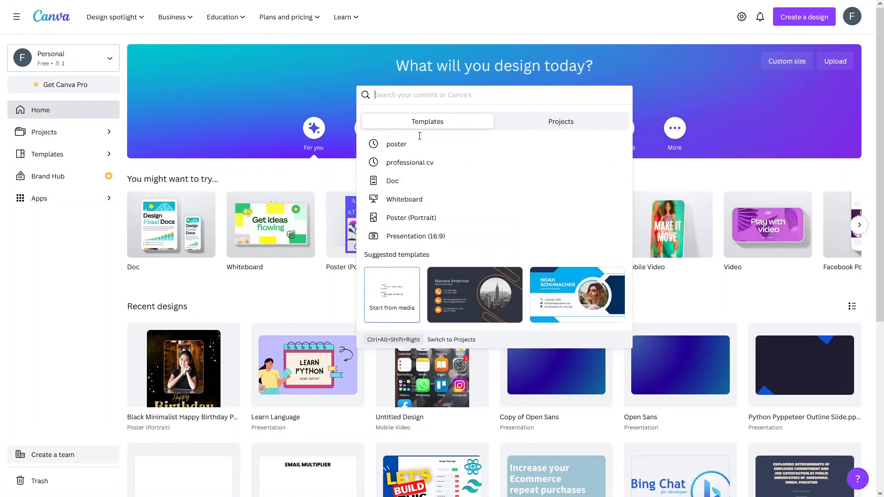
pyautogui.write('psoter')
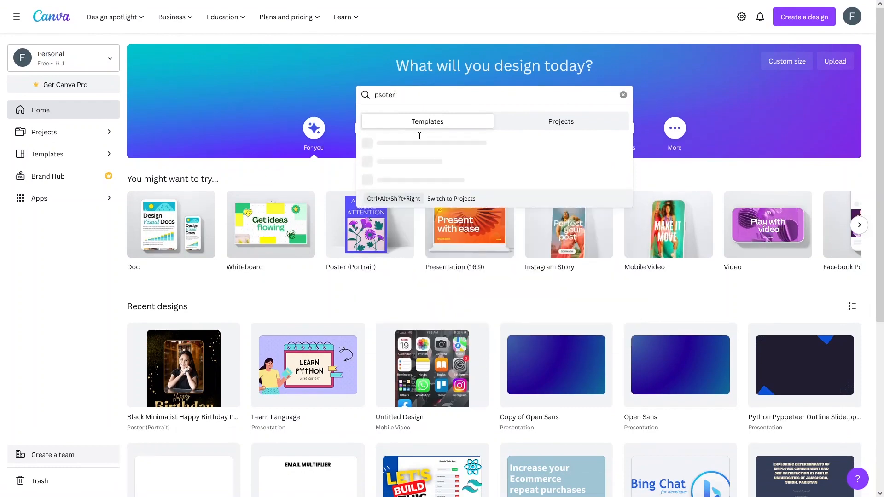
pyautogui.press('BackSpace')
pyautogui.press('BackSpace')
pyautogui.press('BackSpace')
pyautogui.press('BackSpace')
pyautogui.press('BackSpace')
pyautogui.write('oster')
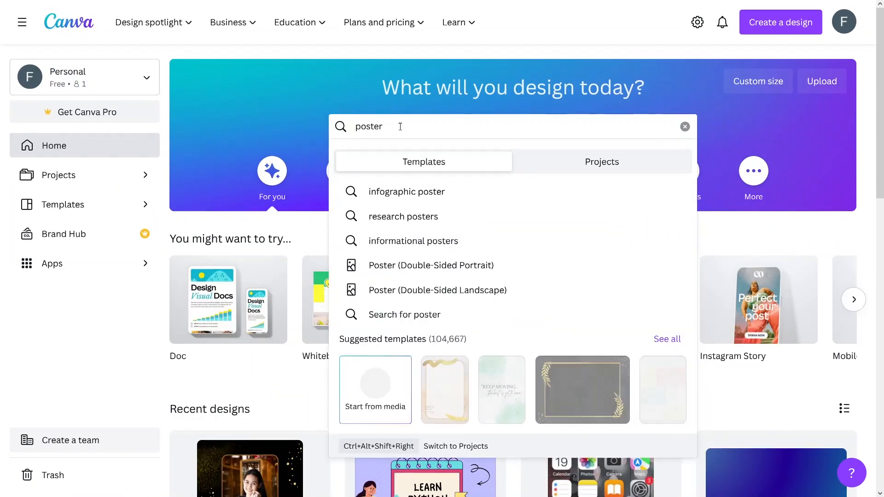
pyautogui.write('hiring')
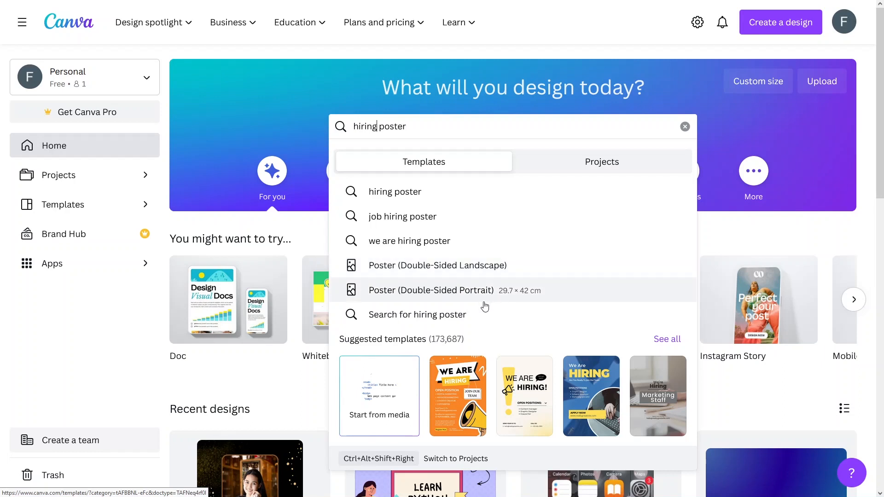
# Show all 173,700 Hiring Poster templates and scroll through the results.
pyautogui.click(666, 340)
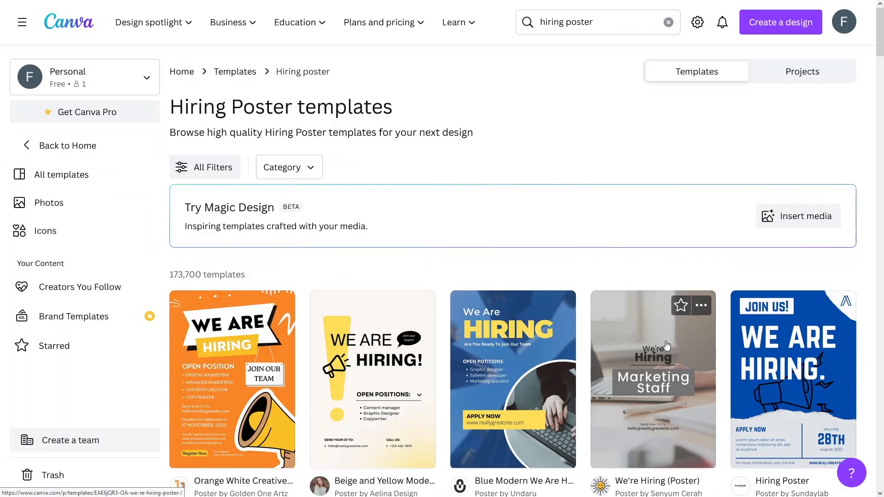
pyautogui.scroll(-4, 545, 277)
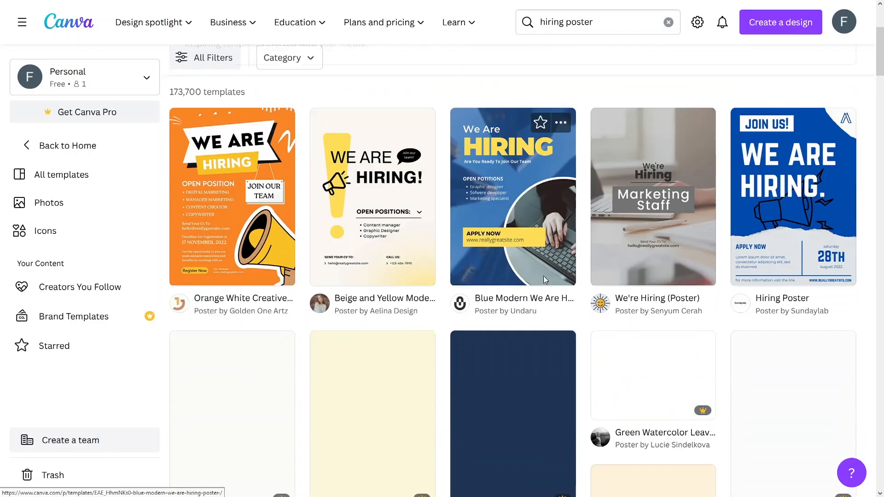
pyautogui.scroll(1, 484, 262)
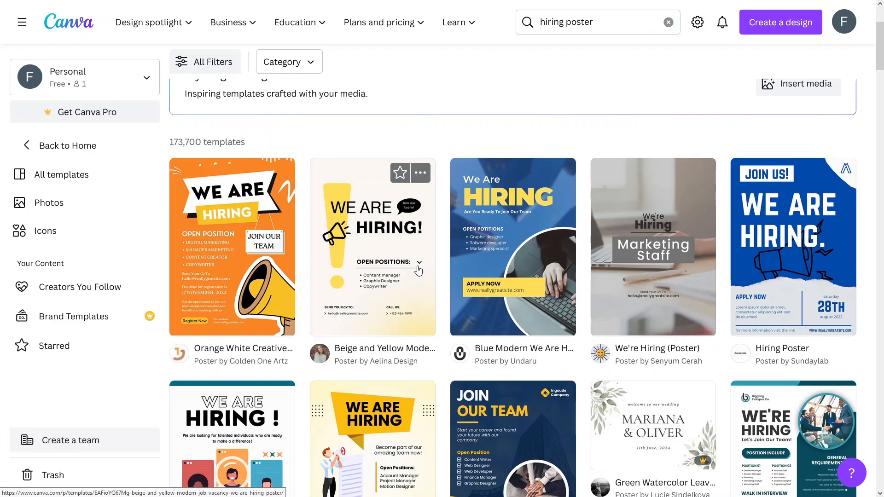
pyautogui.scroll(-5, 418, 272)
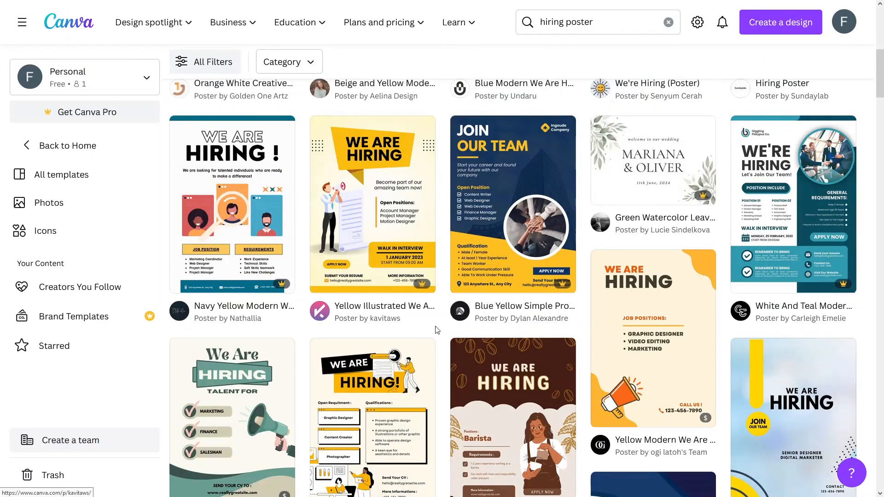
pyautogui.moveTo(427, 288)
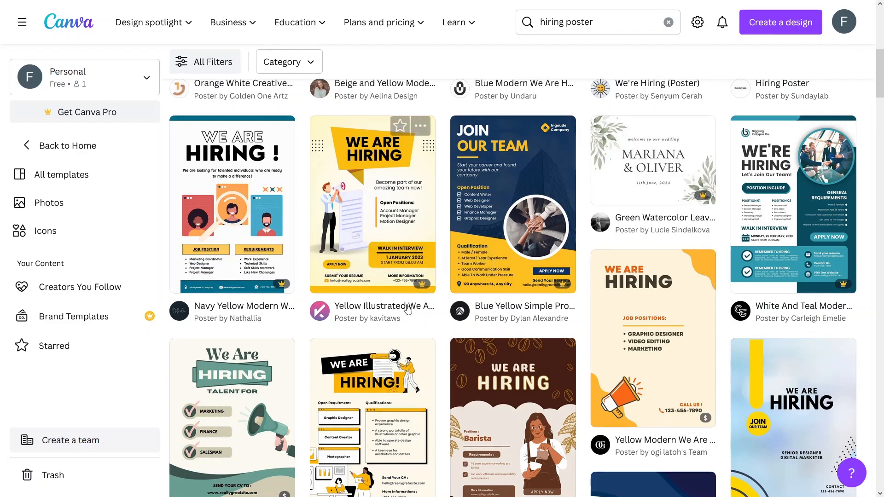
pyautogui.scroll(-2, 398, 333)
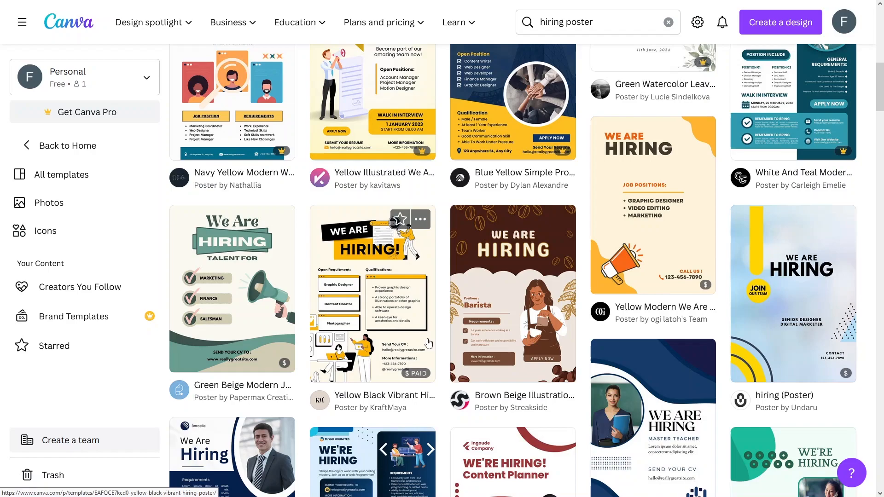
pyautogui.scroll(10, 428, 343)
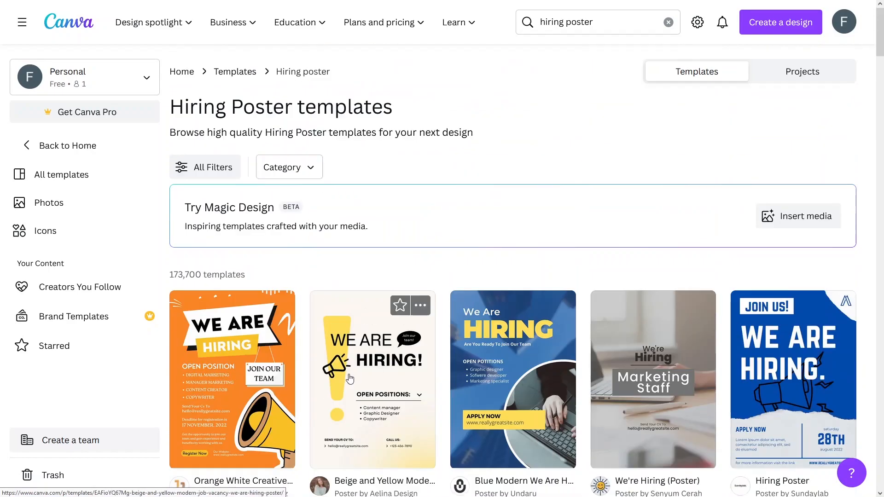
pyautogui.scroll(-4, 323, 231)
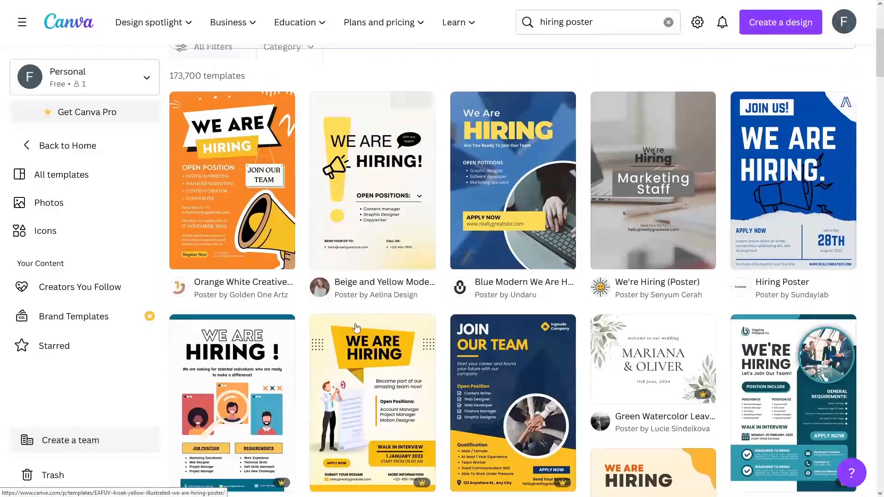
# Preview the Beige and Yellow Modern Job Vacancy poster template and start a design from it.
pyautogui.click(346, 213)
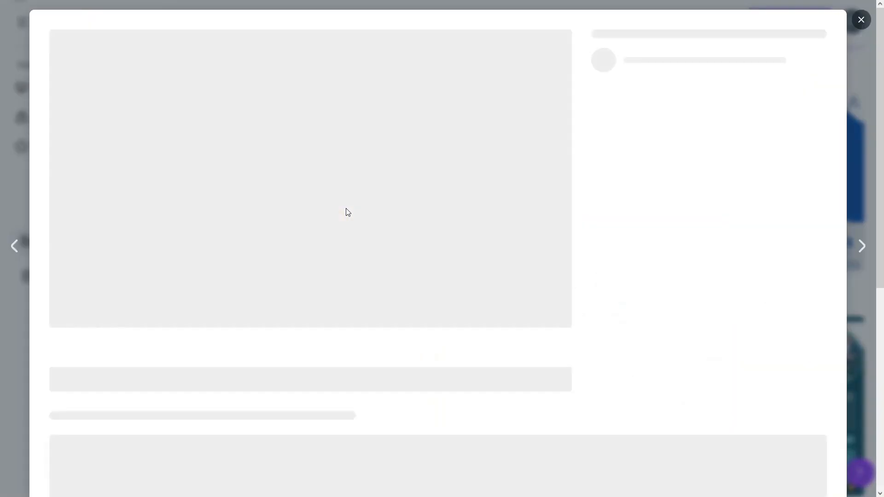
pyautogui.scroll(-1, 375, 227)
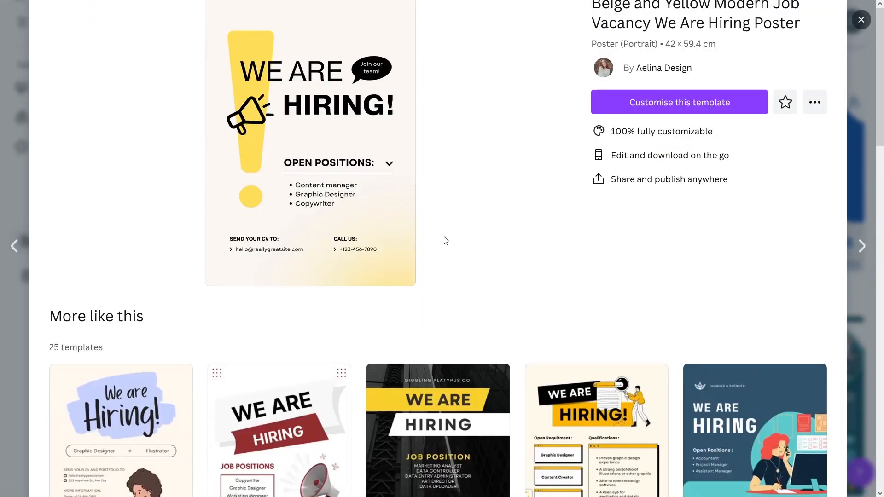
pyautogui.scroll(-9, 438, 263)
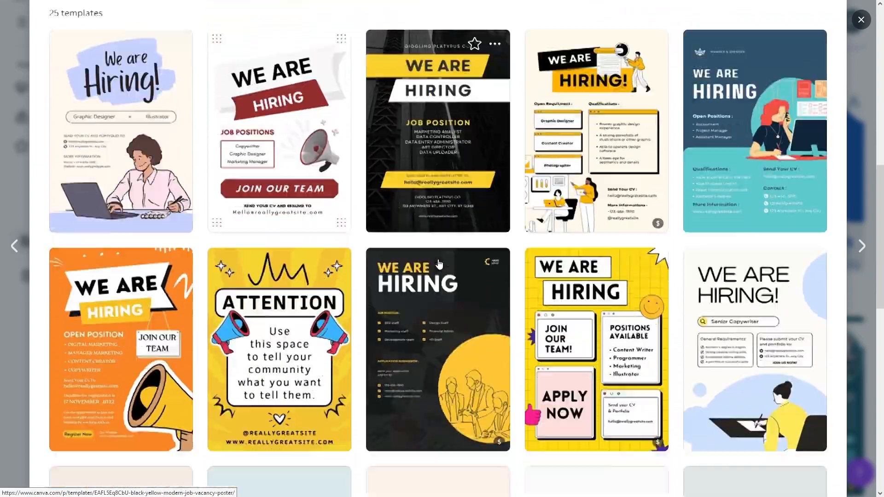
pyautogui.scroll(-3, 438, 263)
pyautogui.scroll(9, 377, 262)
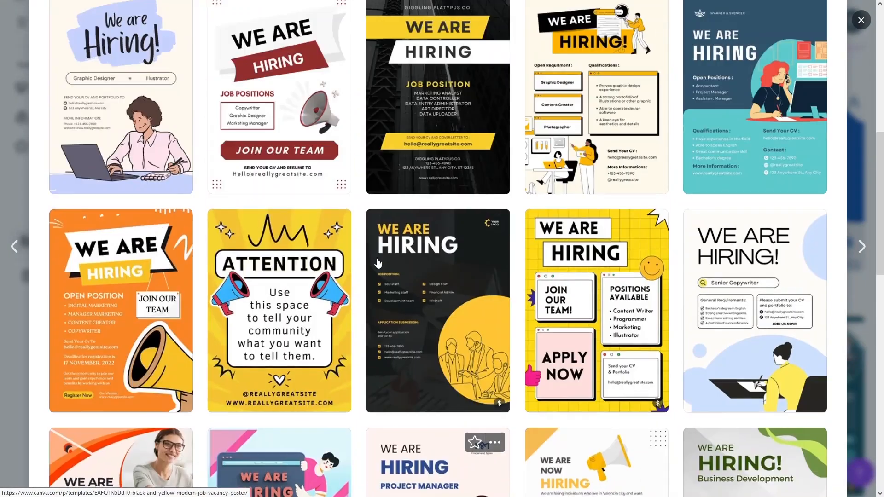
pyautogui.scroll(5, 378, 263)
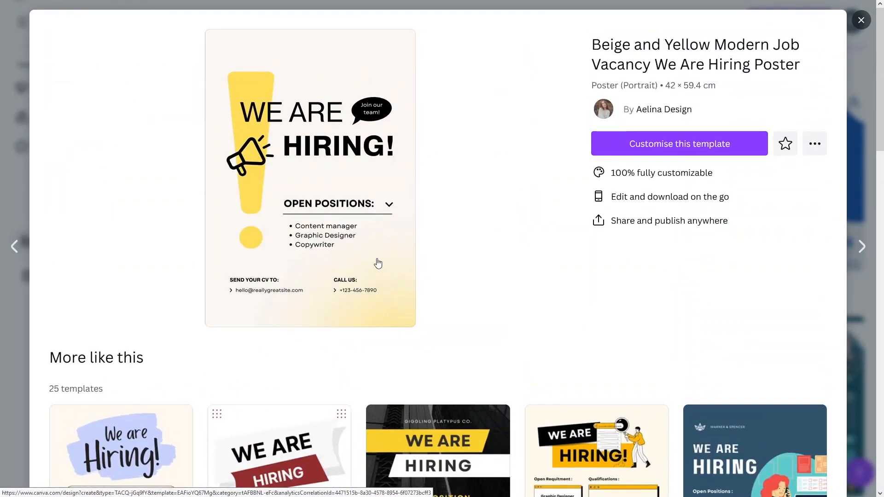
pyautogui.click(616, 151)
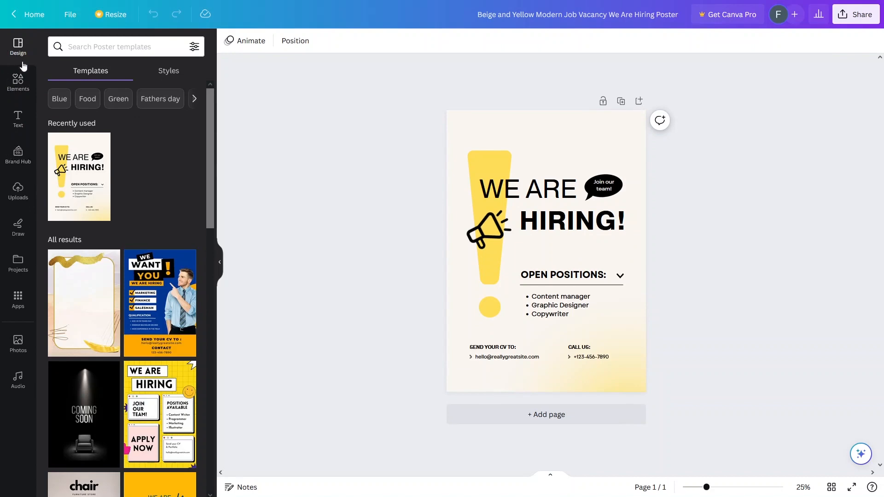
# Scroll the Design panel's template results once the WE ARE HIRING poster loads.
pyautogui.scroll(-5, 138, 253)
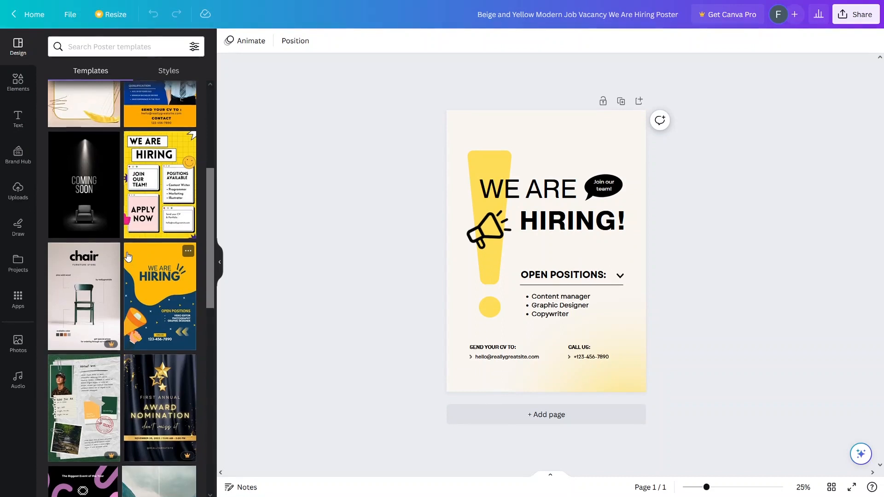
pyautogui.scroll(2, 138, 260)
# Apply the yellow grid We Are Hiring template, then browse the Elements panel.
pyautogui.click(159, 256)
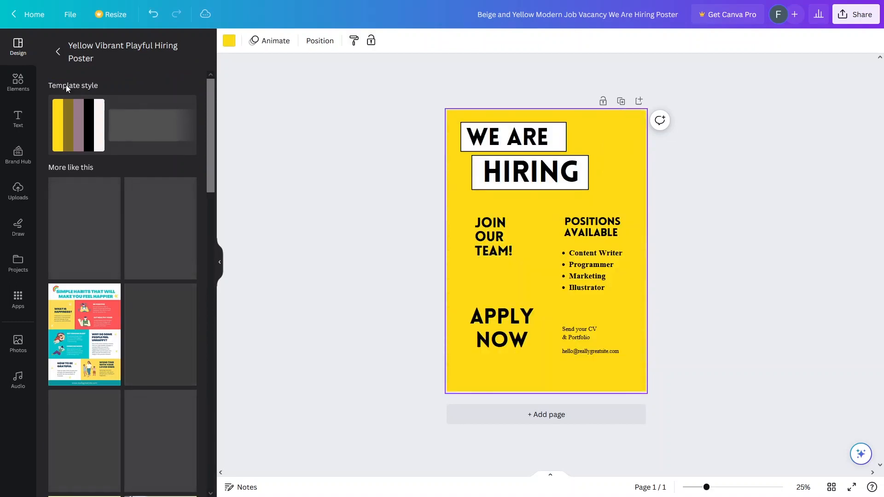
pyautogui.click(58, 56)
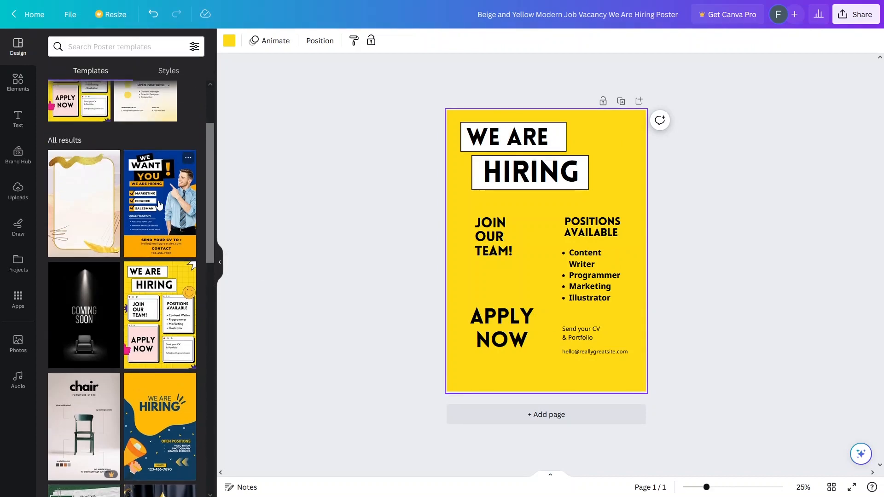
pyautogui.scroll(3, 138, 162)
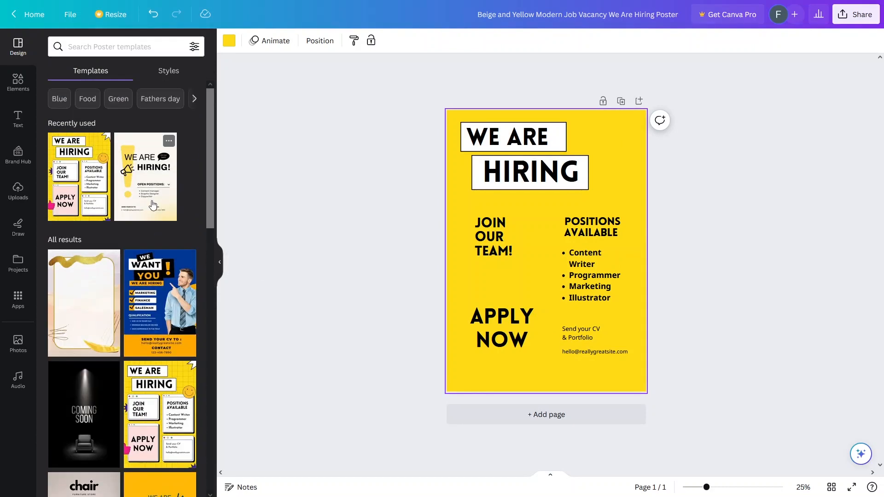
pyautogui.click(27, 88)
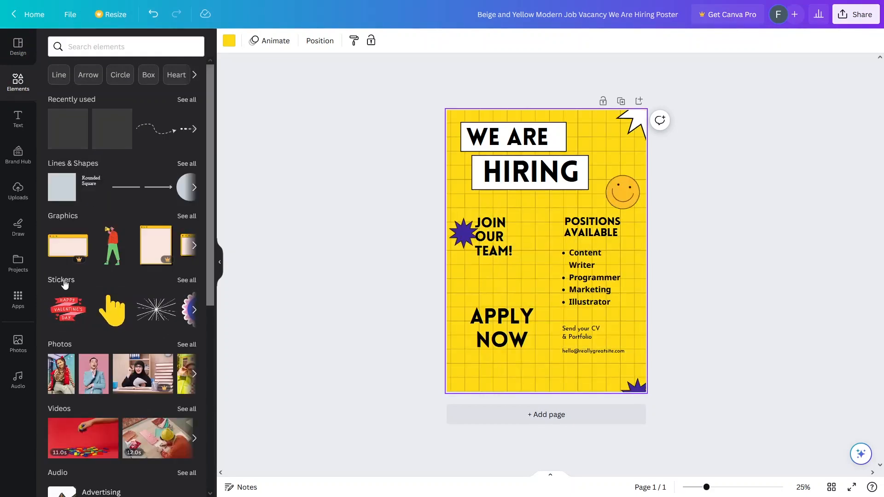
pyautogui.scroll(-4, 107, 444)
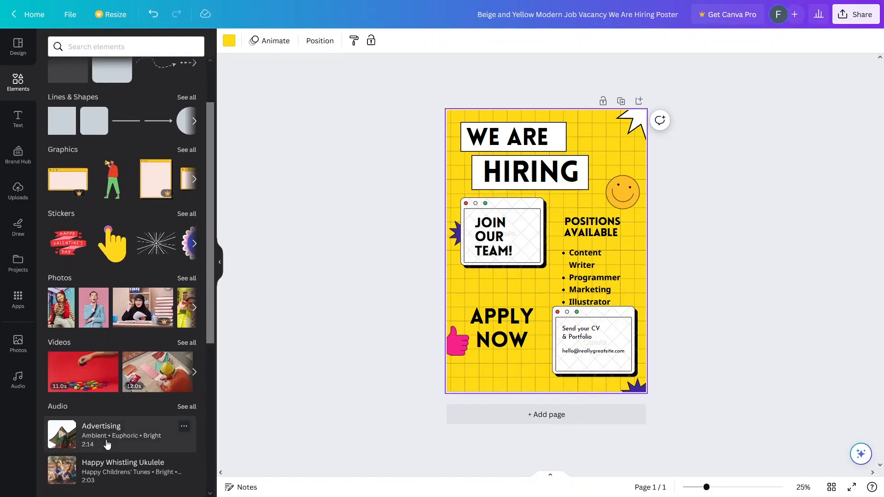
pyautogui.scroll(-4, 76, 350)
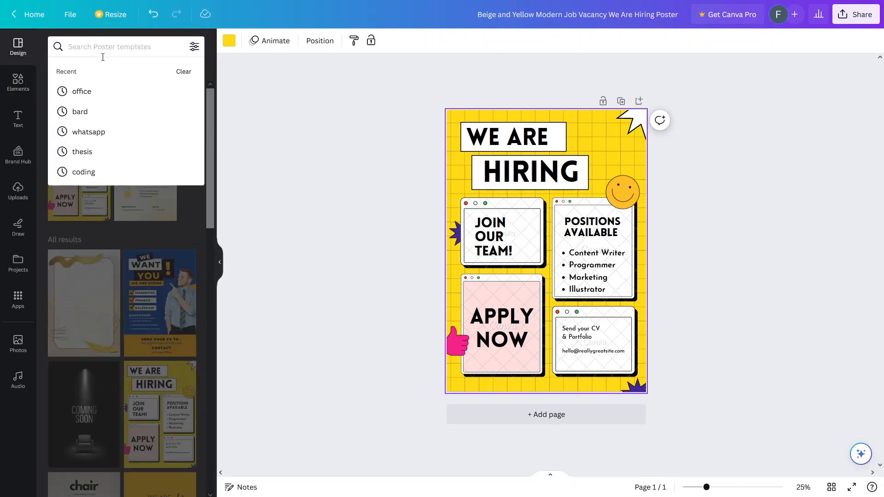
# Search 'happy birthday' and apply the Black Minimalist Happy Birthday Poster template.
pyautogui.write('happy')
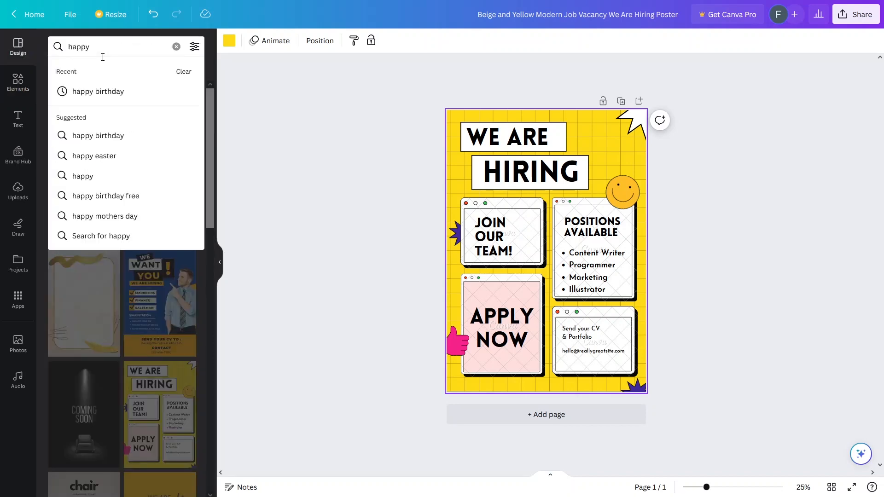
pyautogui.write(' birthday')
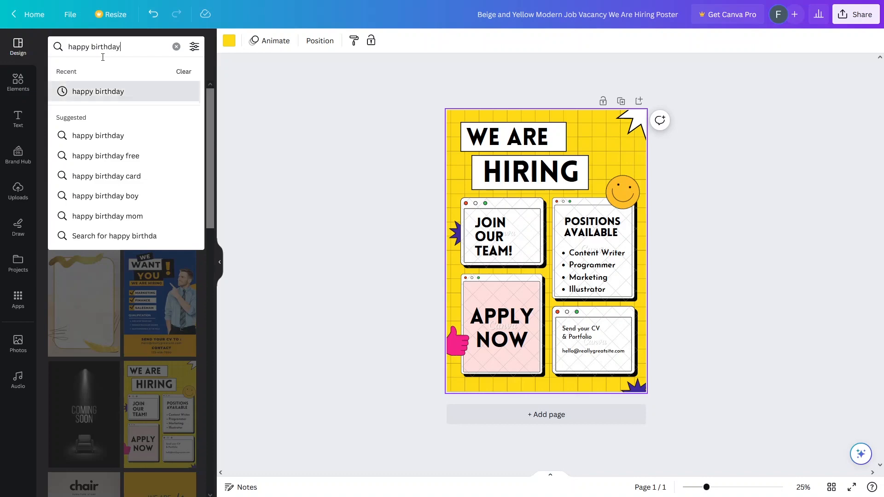
pyautogui.press('Return')
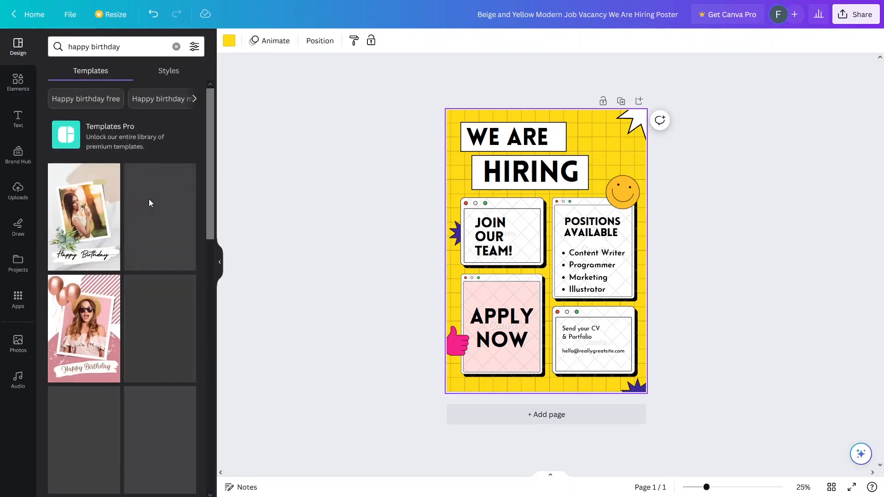
pyautogui.scroll(-6, 129, 322)
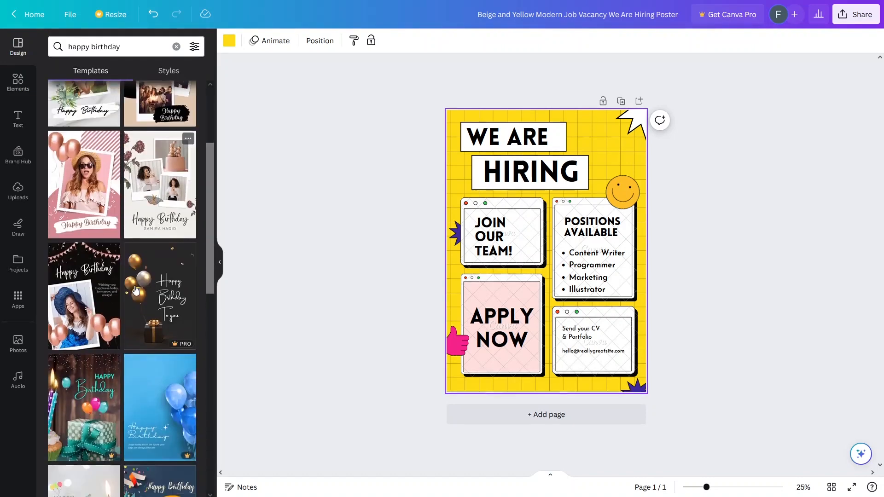
pyautogui.scroll(-3, 136, 290)
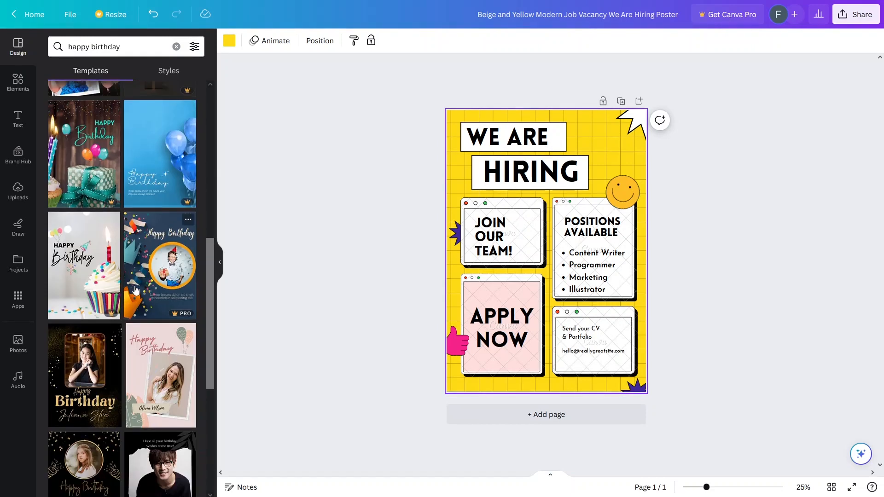
pyautogui.scroll(-5, 138, 289)
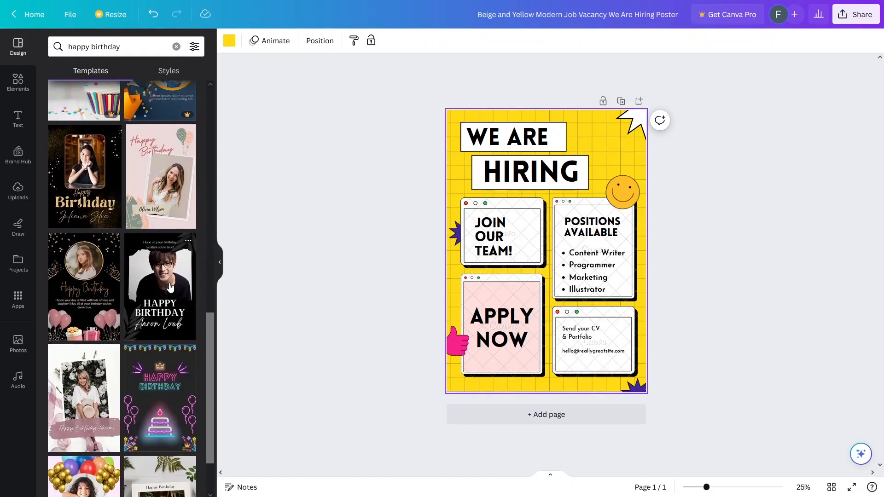
pyautogui.click(162, 288)
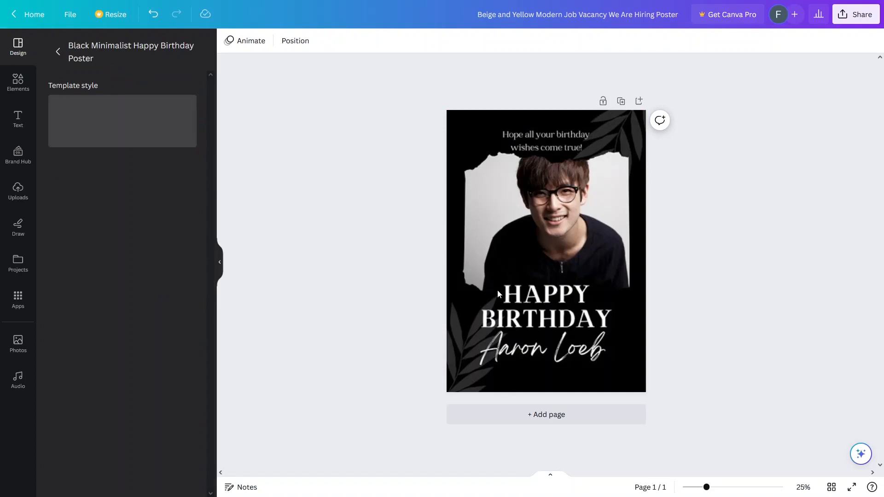
# Delete the sample portrait from the torn-paper frame above HAPPY BIRTHDAY.
pyautogui.click(497, 295)
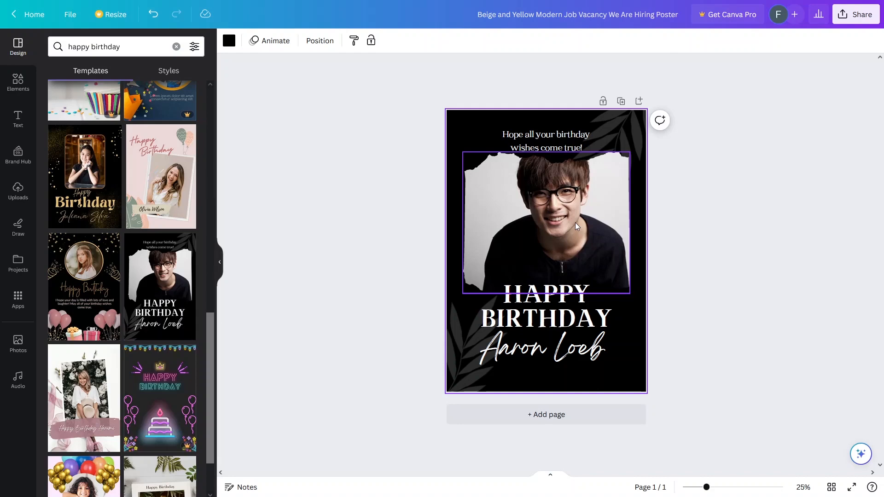
pyautogui.click(575, 223)
pyautogui.doubleClick(576, 223)
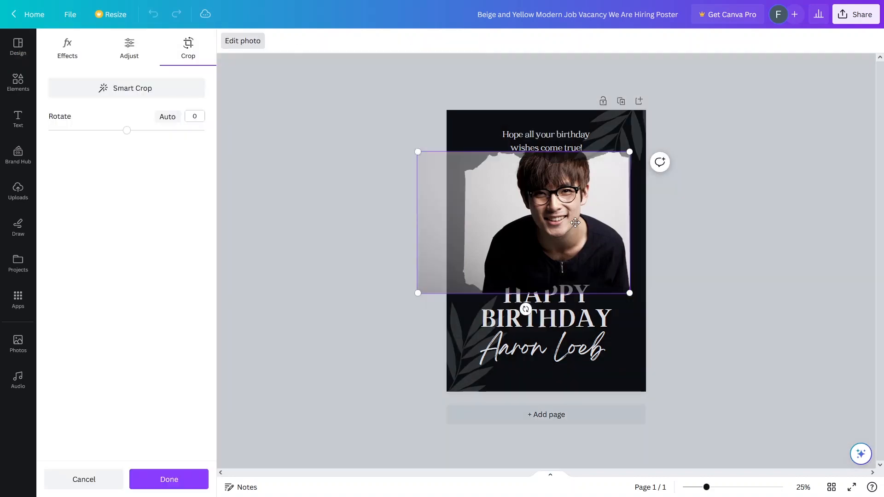
pyautogui.press('Delete')
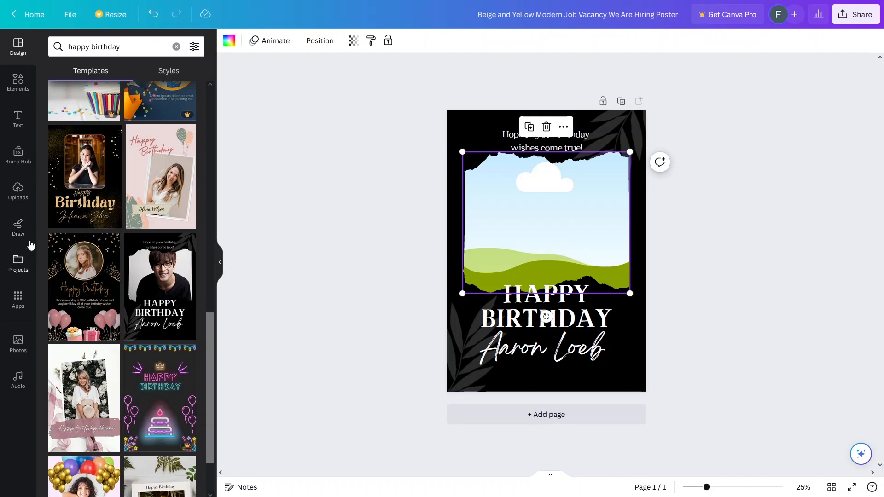
# Drag the uploaded beach portrait of a man in a denim jacket into the frame.
pyautogui.click(20, 191)
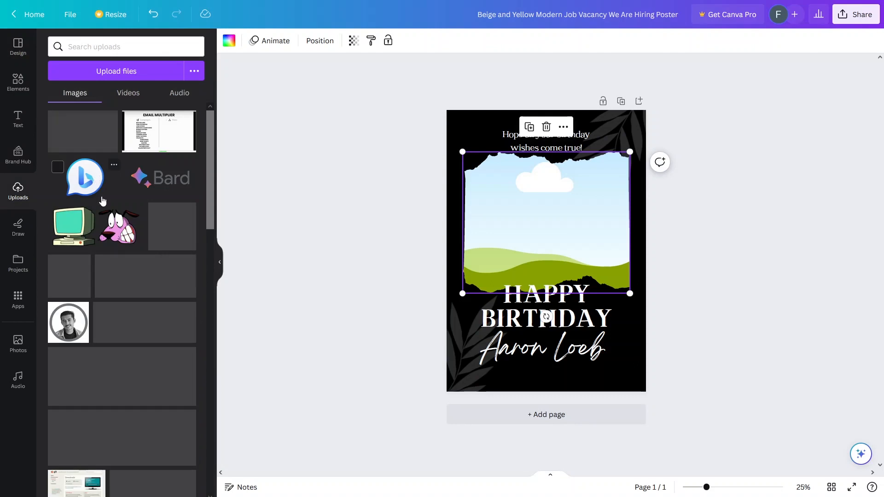
pyautogui.scroll(-10, 112, 233)
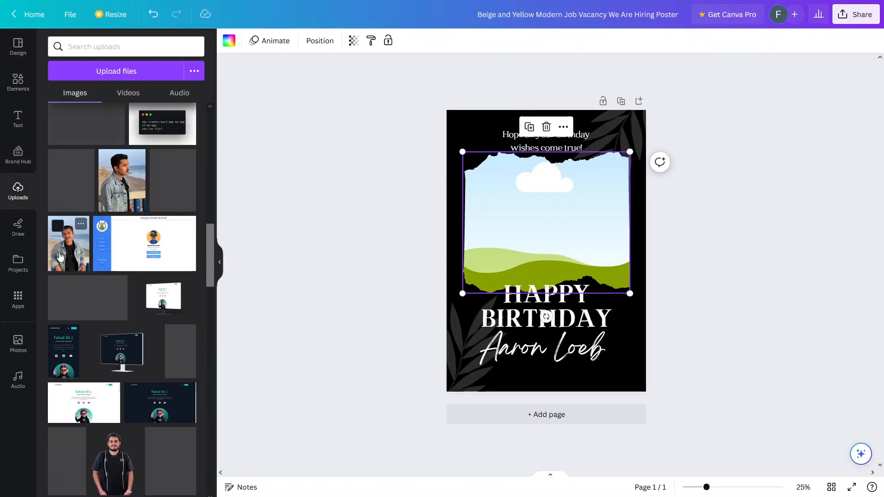
pyautogui.moveTo(60, 257); pyautogui.dragTo(502, 247)
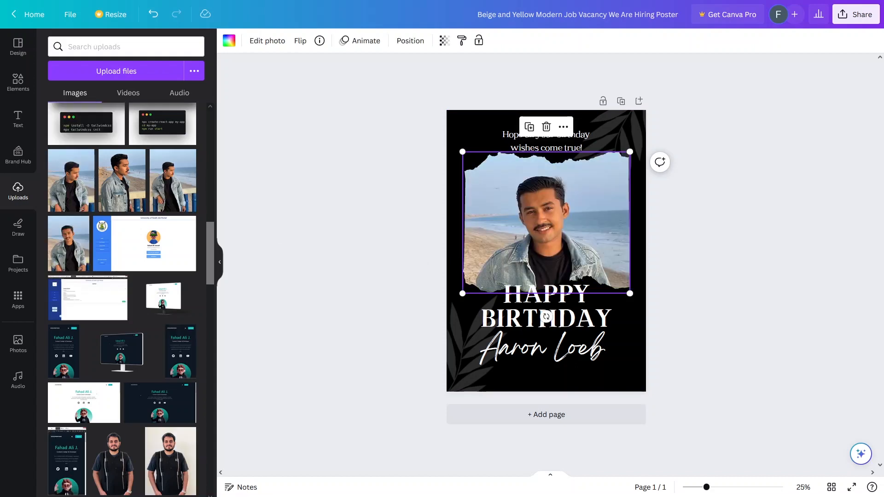
pyautogui.click(330, 369)
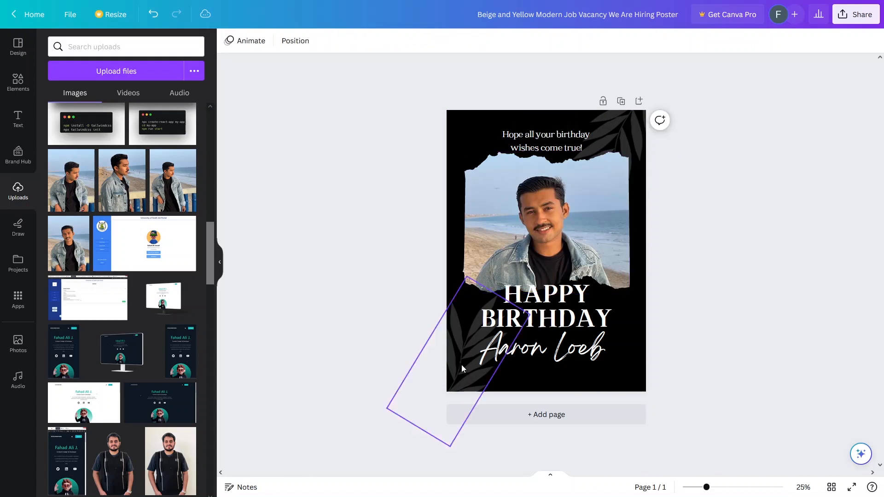
# Replace the sample script name under HAPPY BIRTHDAY with the birthday person's name.
pyautogui.doubleClick(514, 357)
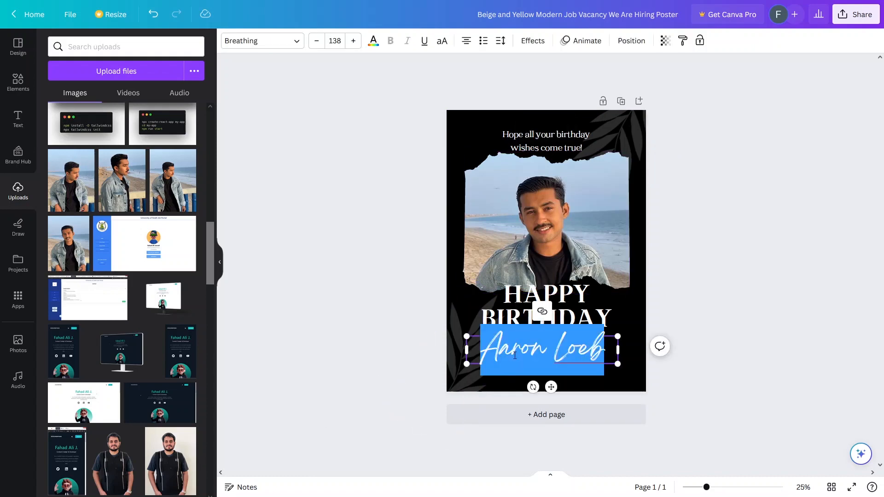
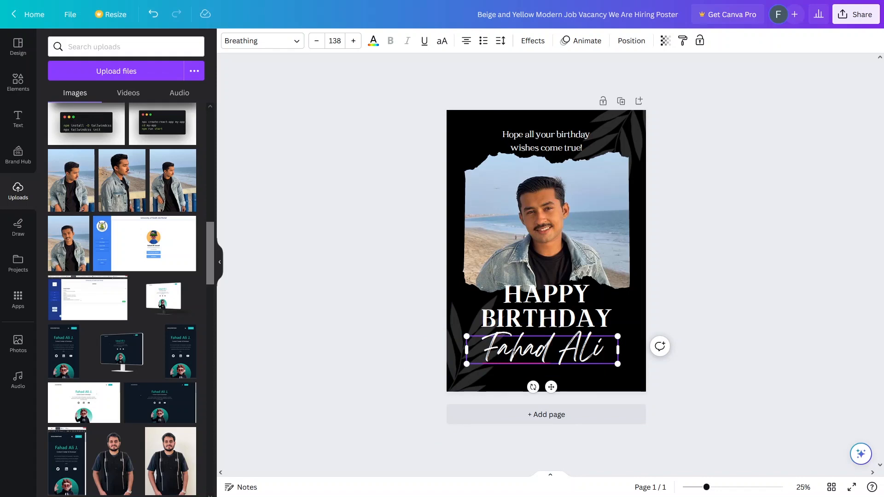
pyautogui.click(407, 288)
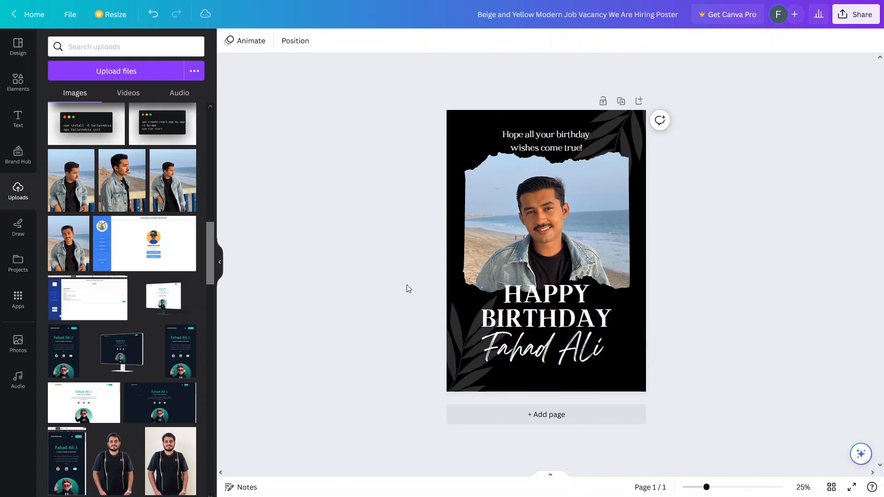
# Add the HUGE SALE text combination from Text styles, then undo it.
pyautogui.click(18, 119)
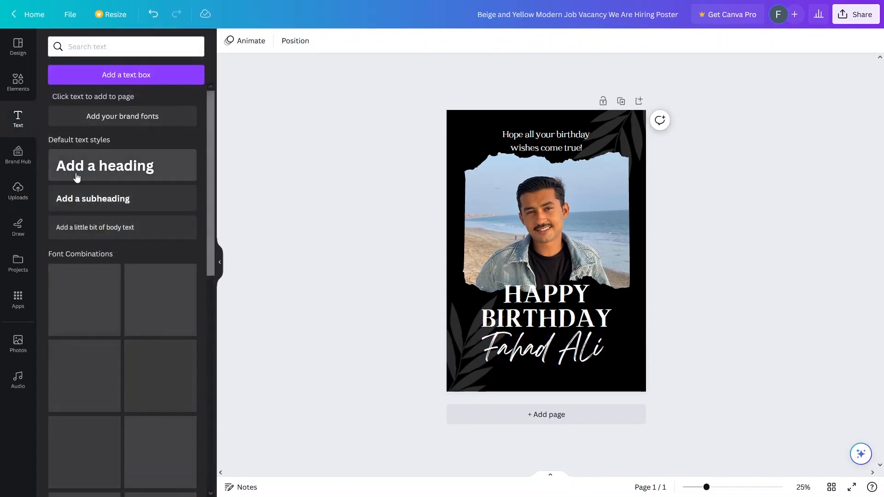
pyautogui.scroll(-3, 101, 318)
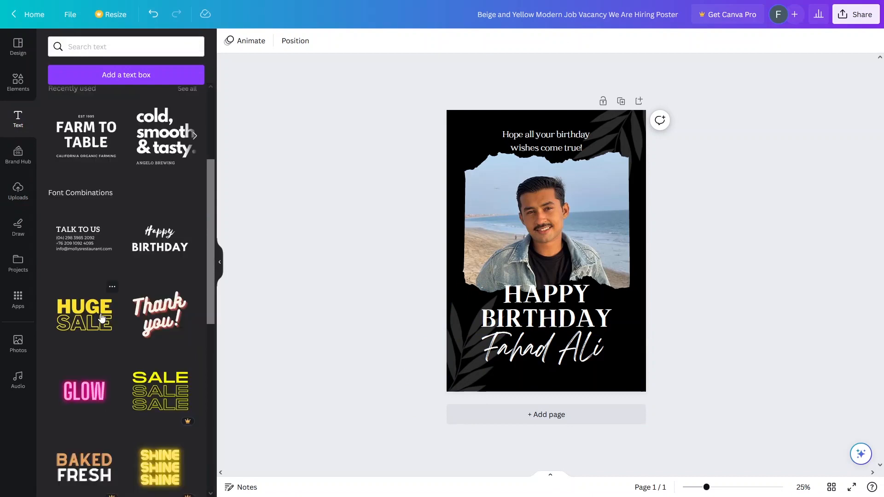
pyautogui.click(80, 317)
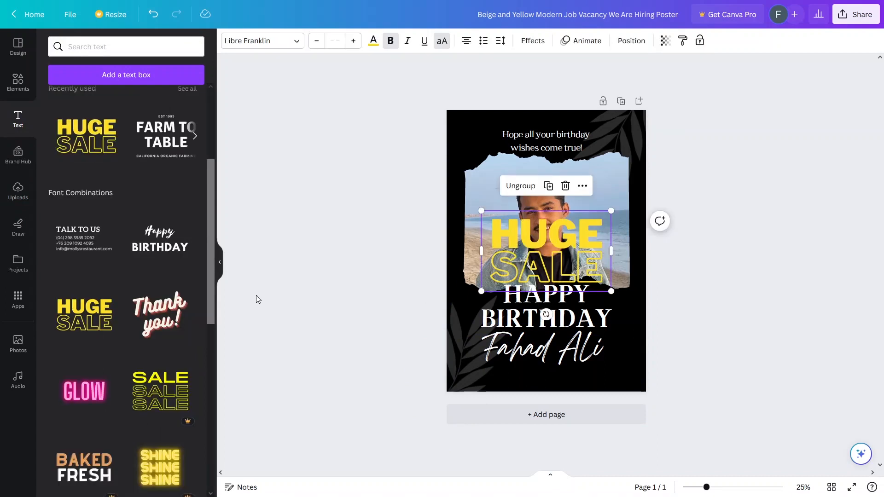
pyautogui.hotkey('ctrl', 'z')
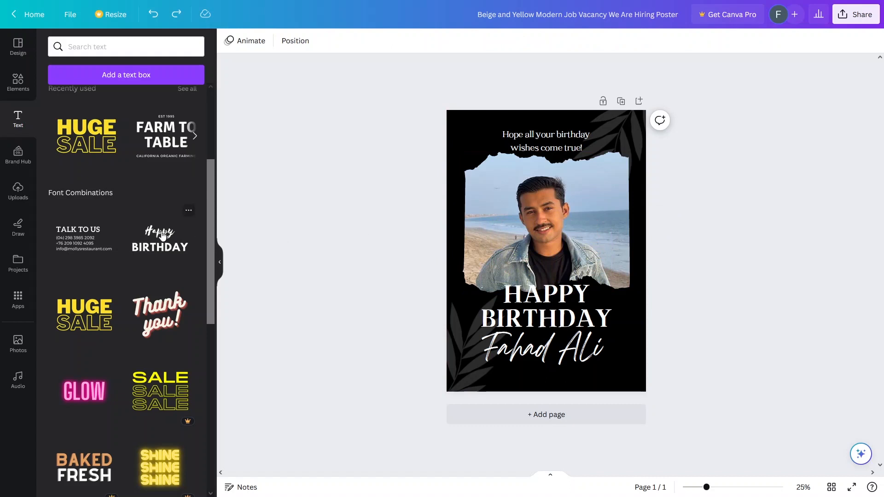
pyautogui.scroll(4, 162, 235)
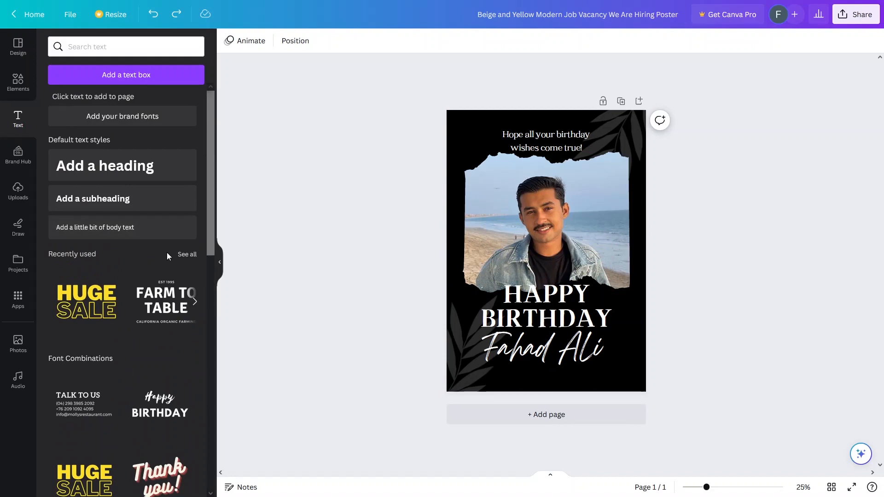
# Check the HAPPY BIRTHDAY heading's font list unchanged, then view the Brand Hub panel.
pyautogui.click(496, 314)
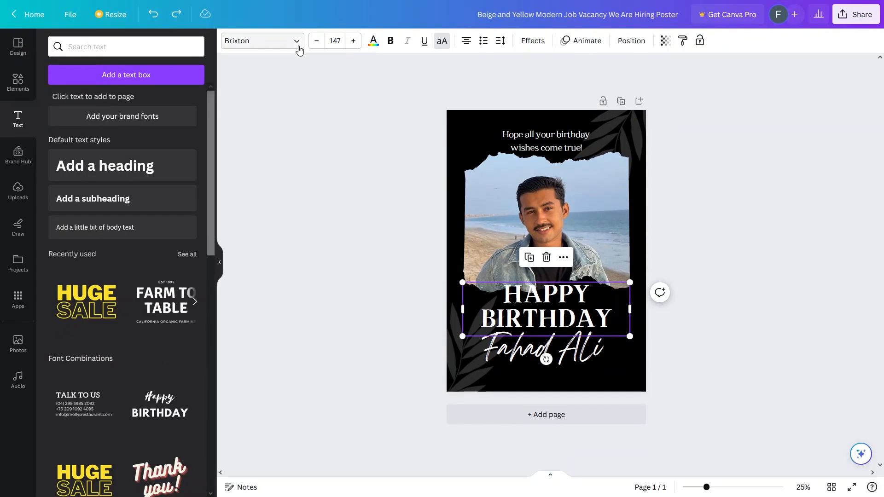
pyautogui.click(298, 46)
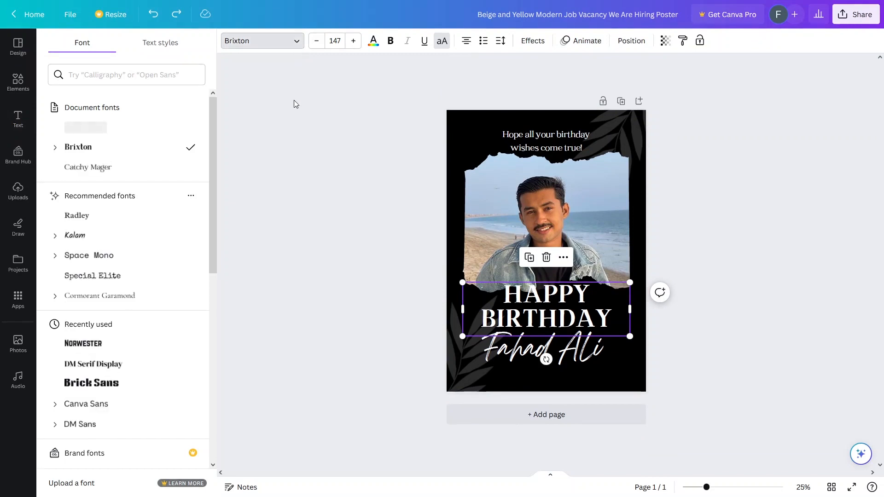
pyautogui.click(291, 100)
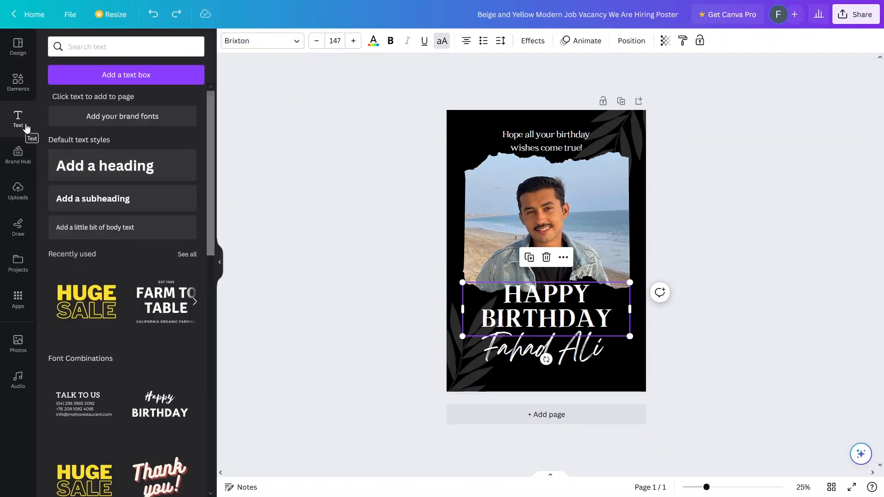
pyautogui.click(20, 161)
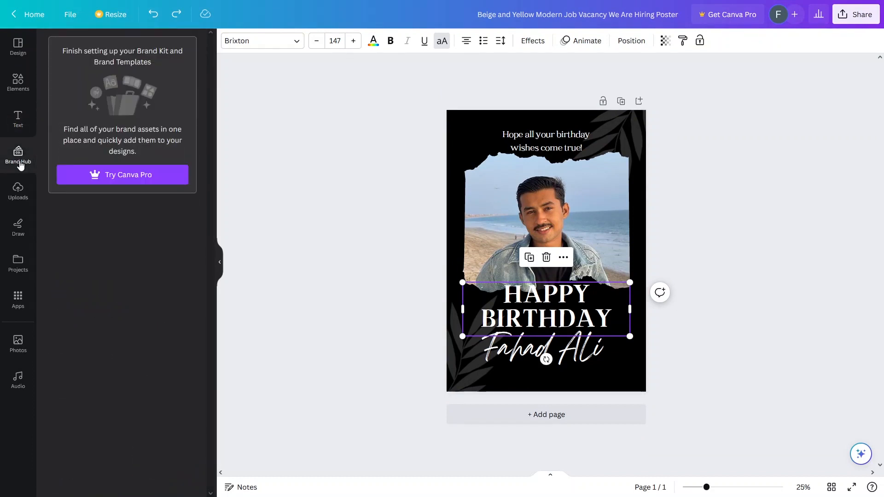
pyautogui.press('Escape')
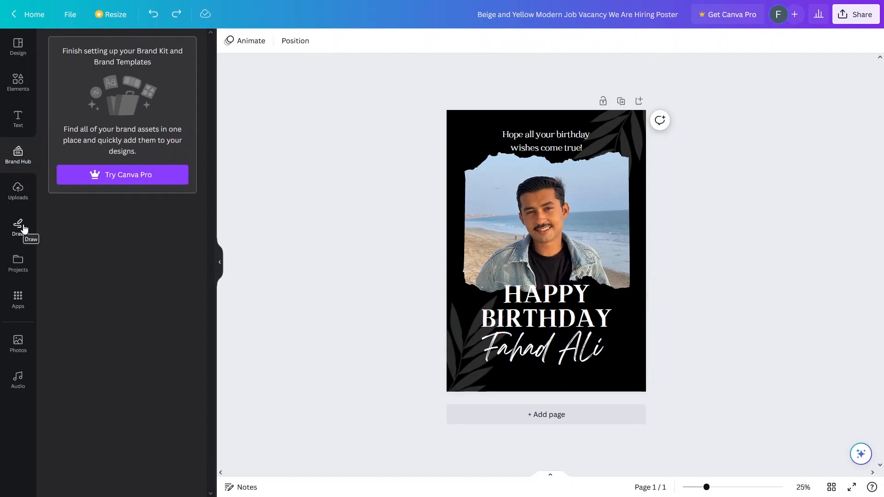
# Draw a trial red marker scribble across the portrait, undo it, then show the Apps panel.
pyautogui.click(23, 231)
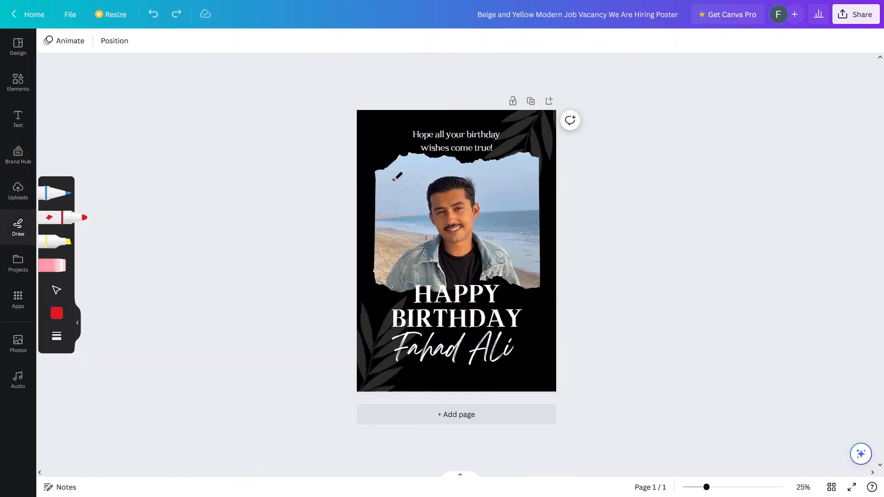
pyautogui.moveTo(394, 179)
pyautogui.mouseDown()
pyautogui.moveTo(396, 224)
pyautogui.moveTo(506, 254)
pyautogui.mouseUp()
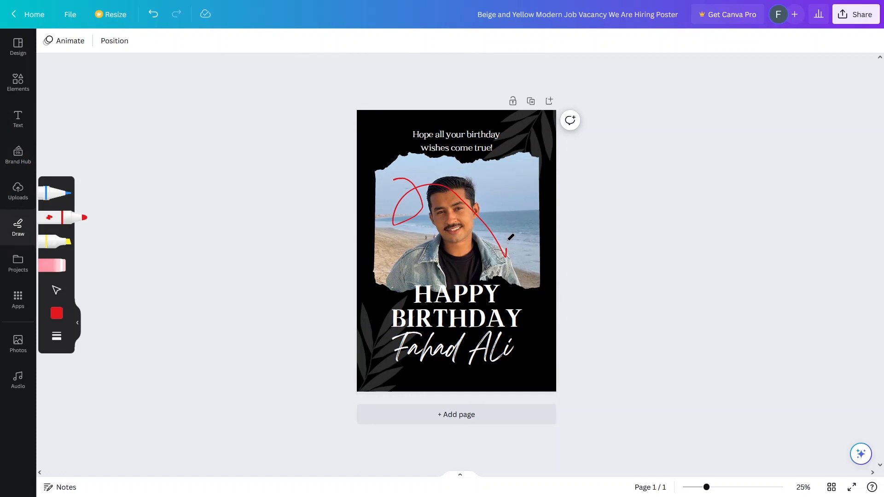
pyautogui.hotkey('ctrl', 'z')
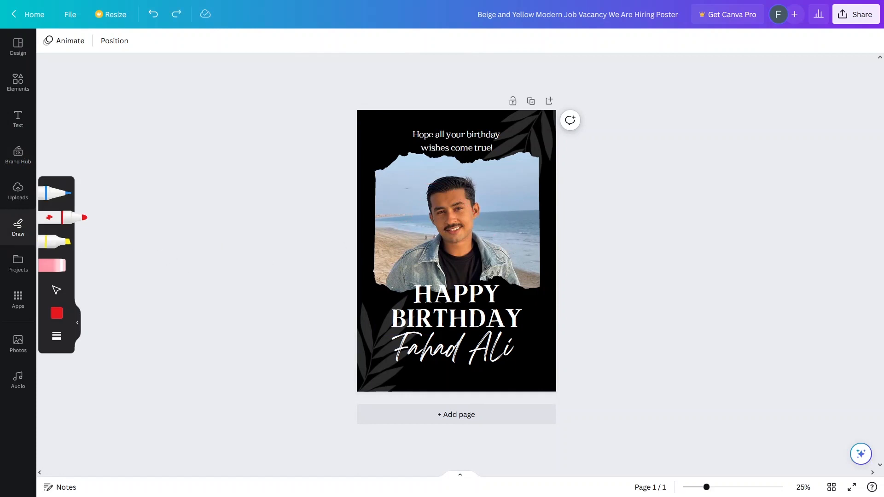
pyautogui.click(24, 303)
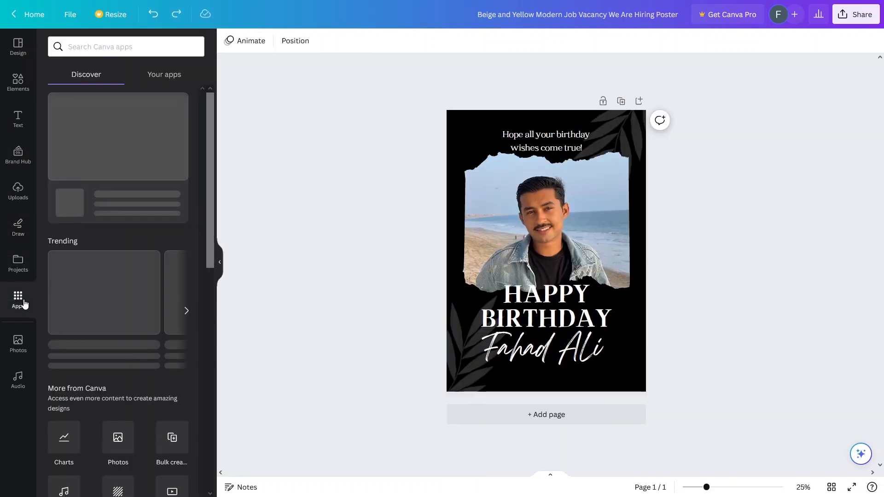
# Bring up the Elements panel listing lines, shapes, graphics, stickers, photos and videos.
pyautogui.click(21, 82)
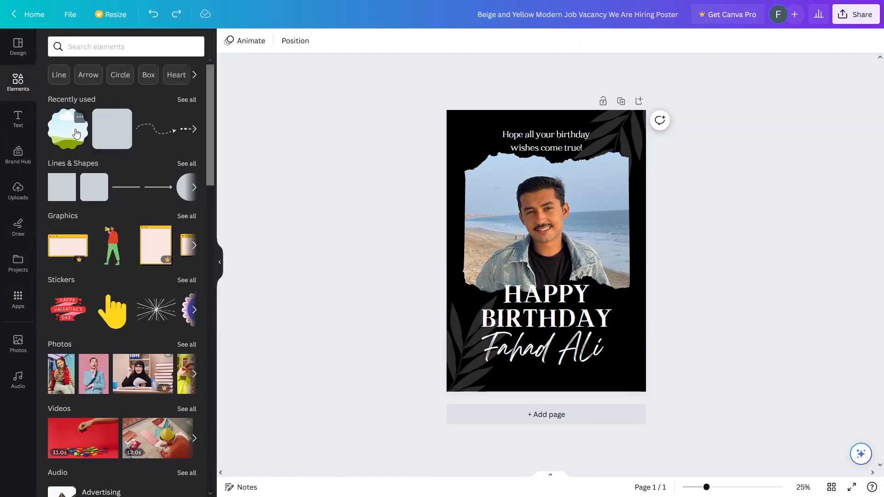